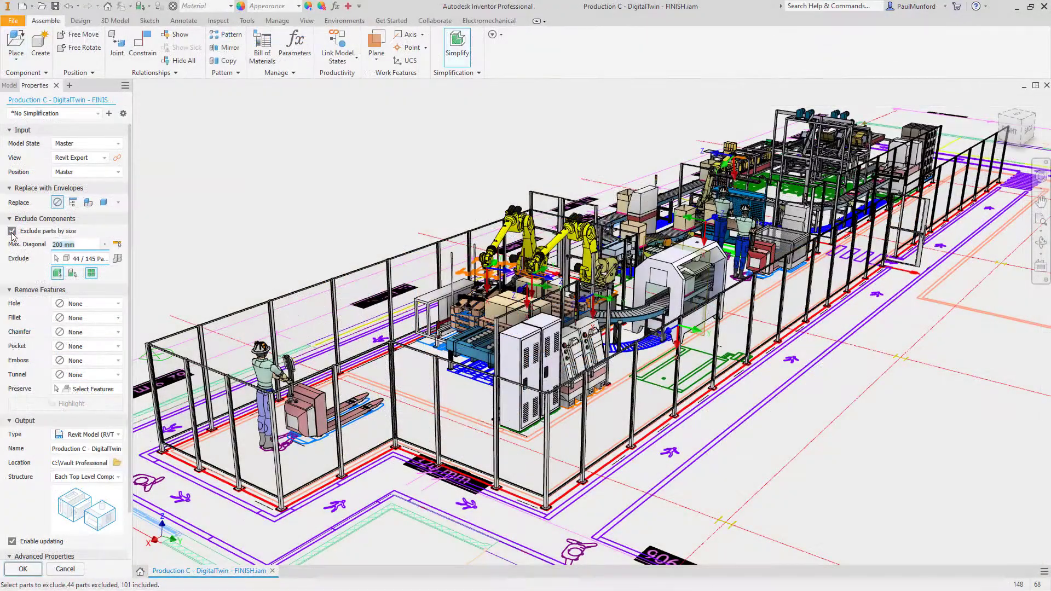
Step: Try two envelope Replace options in the Simplify panel
click(104, 203)
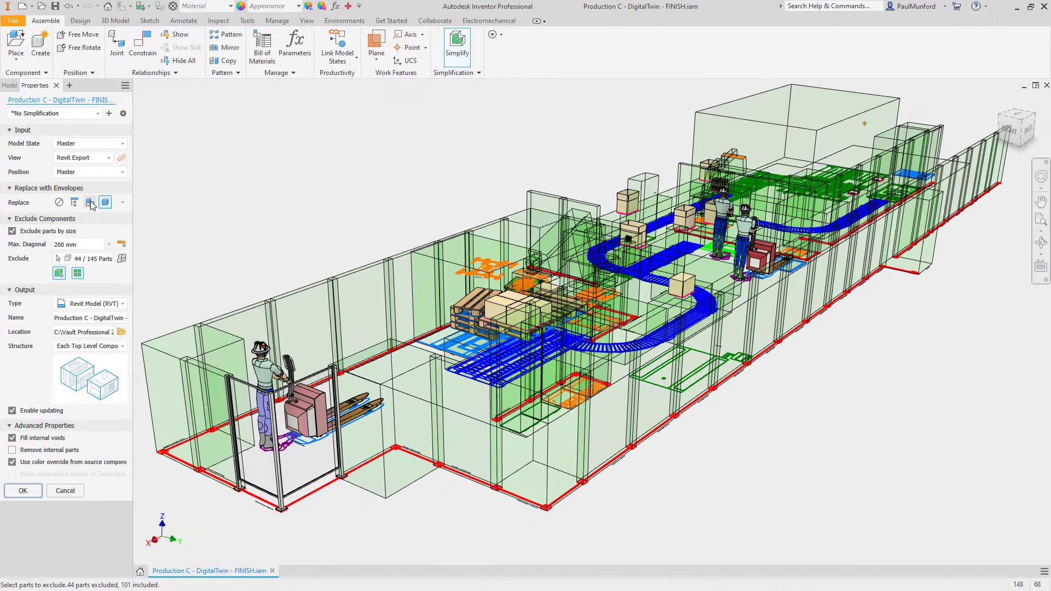
click(90, 203)
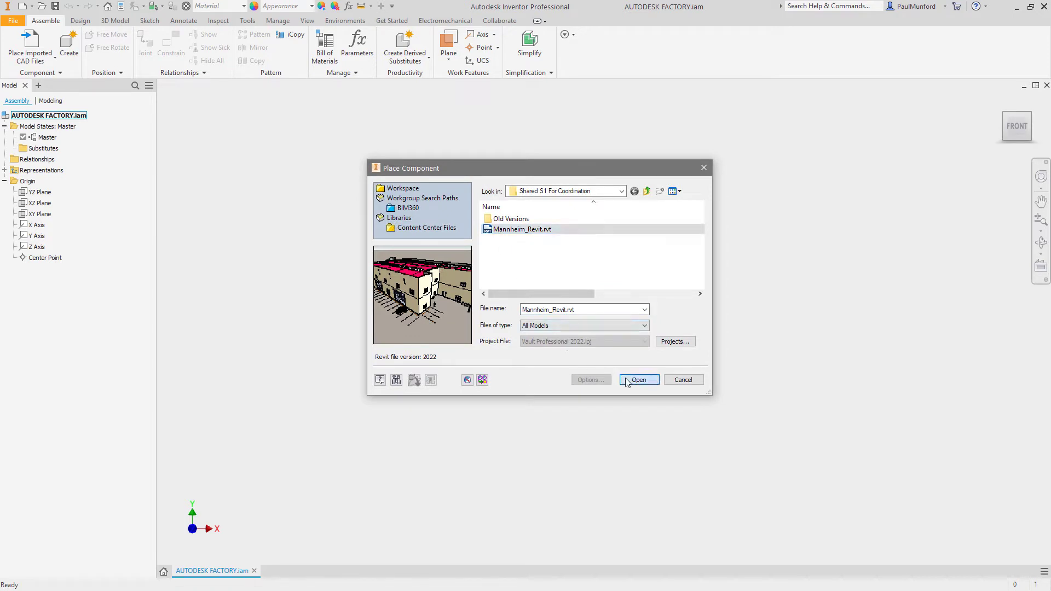
Step: Import Mannheim_Revit.rvt as a reference model without parking elements and place it in the assembly
click(626, 381)
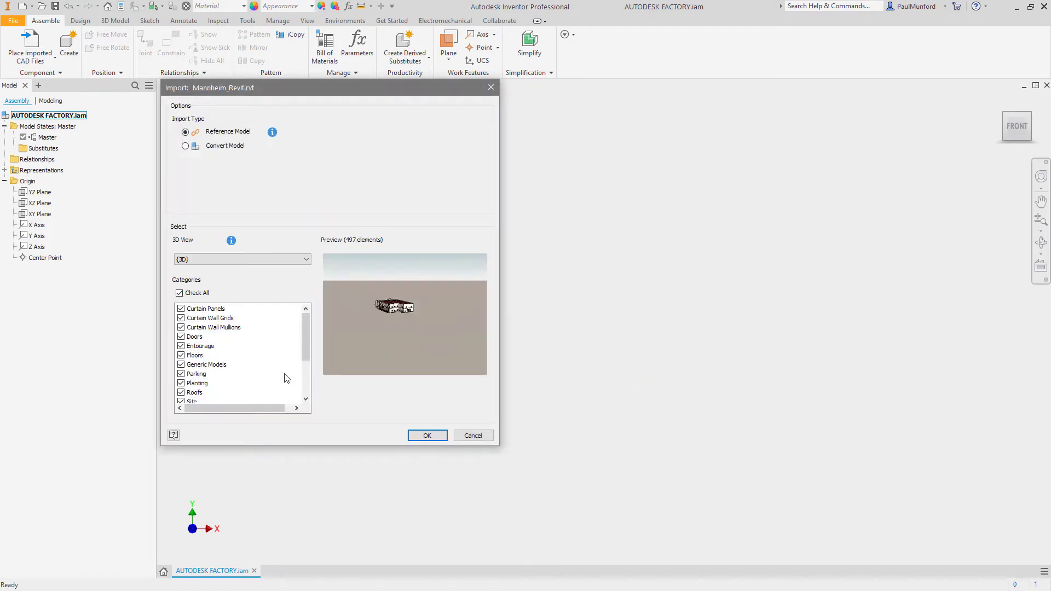
click(181, 374)
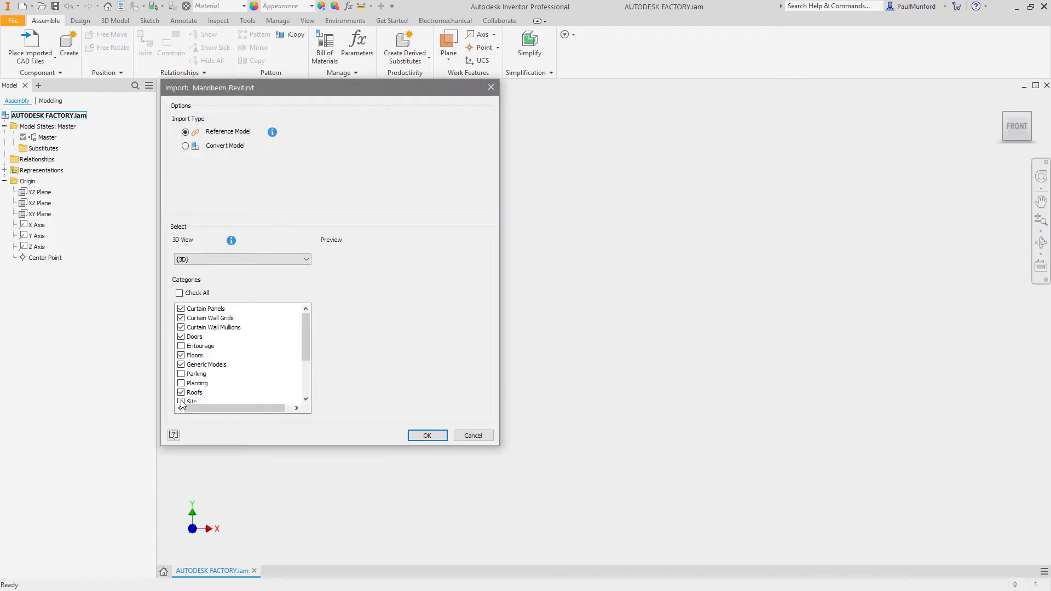
click(417, 432)
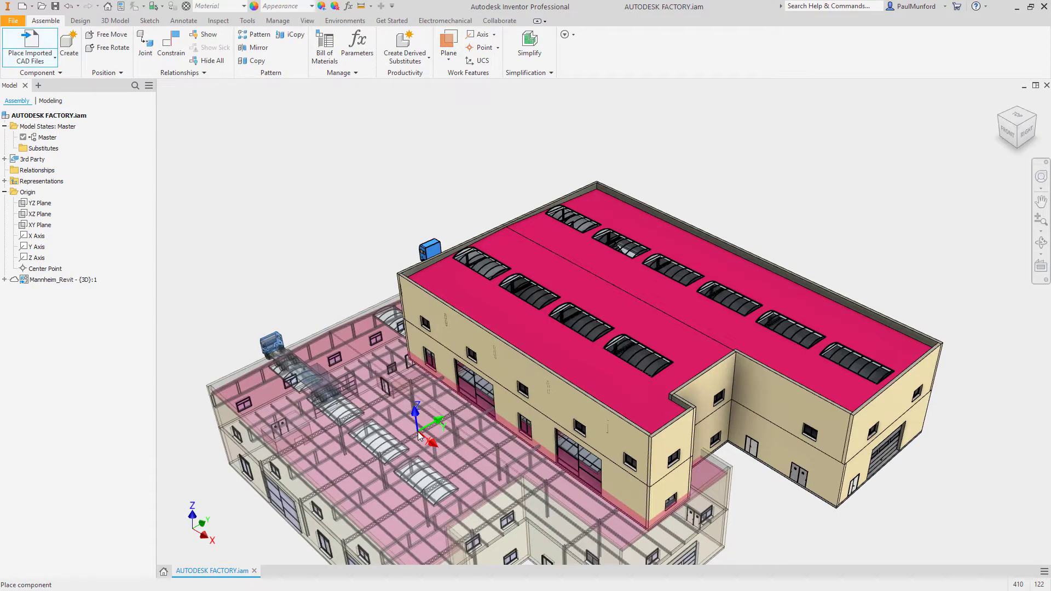
right_click(418, 435)
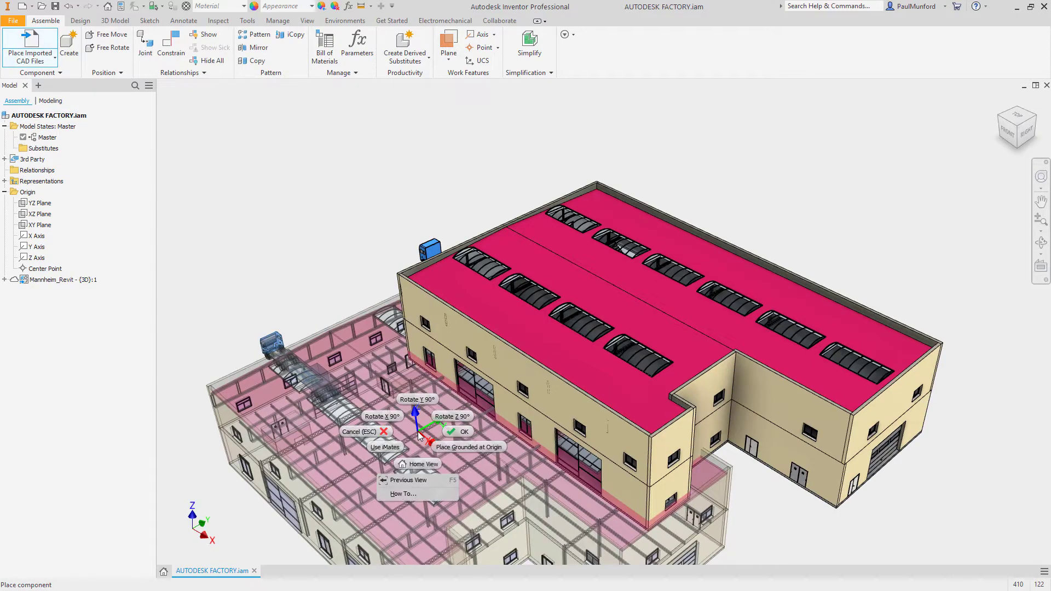
click(380, 429)
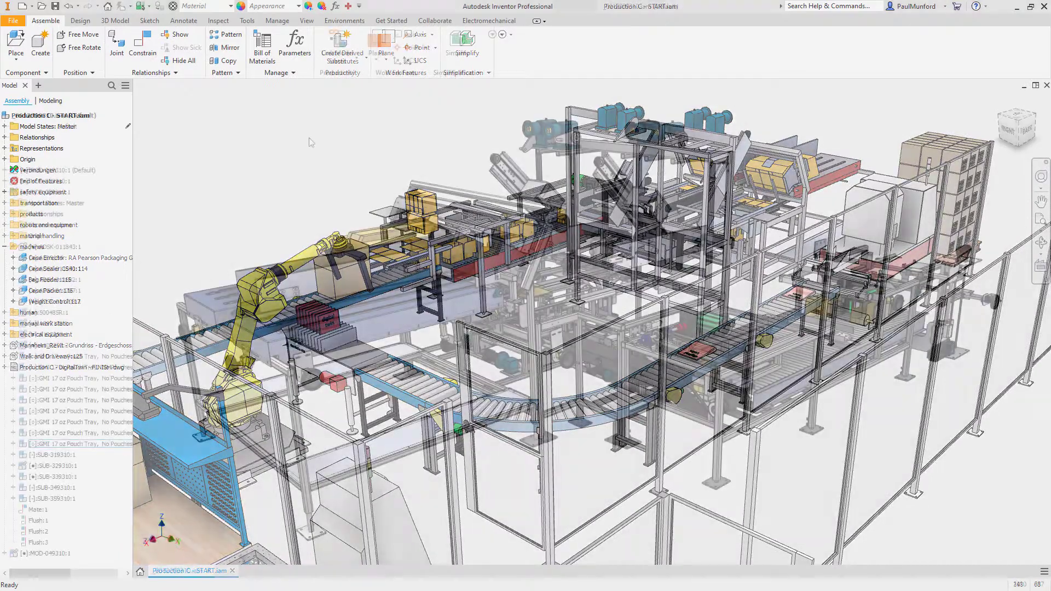
Step: Start a conveyor simplification keeping the Default model state and Master position
click(462, 60)
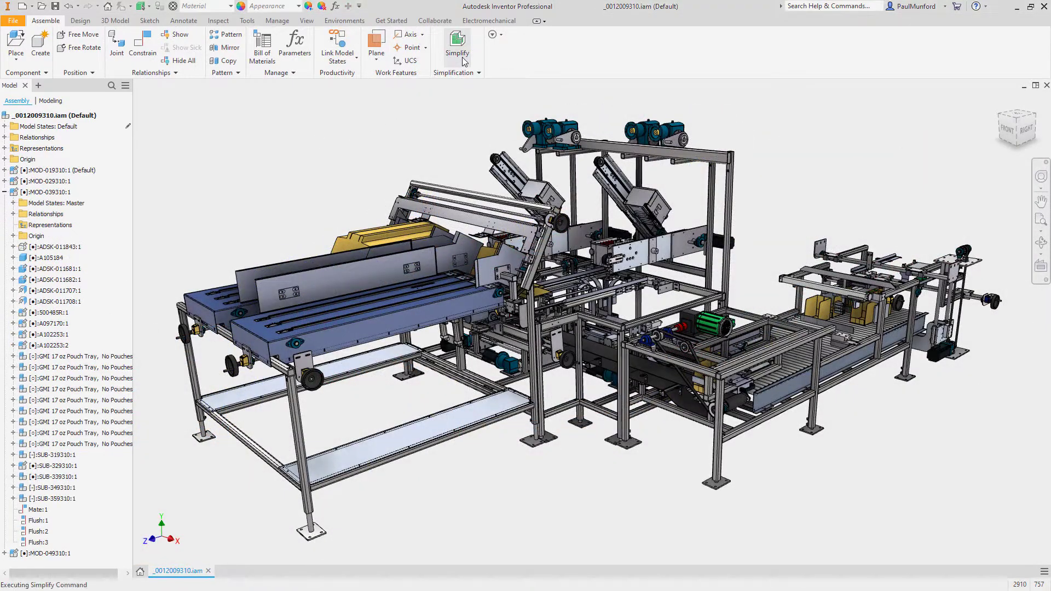
click(463, 61)
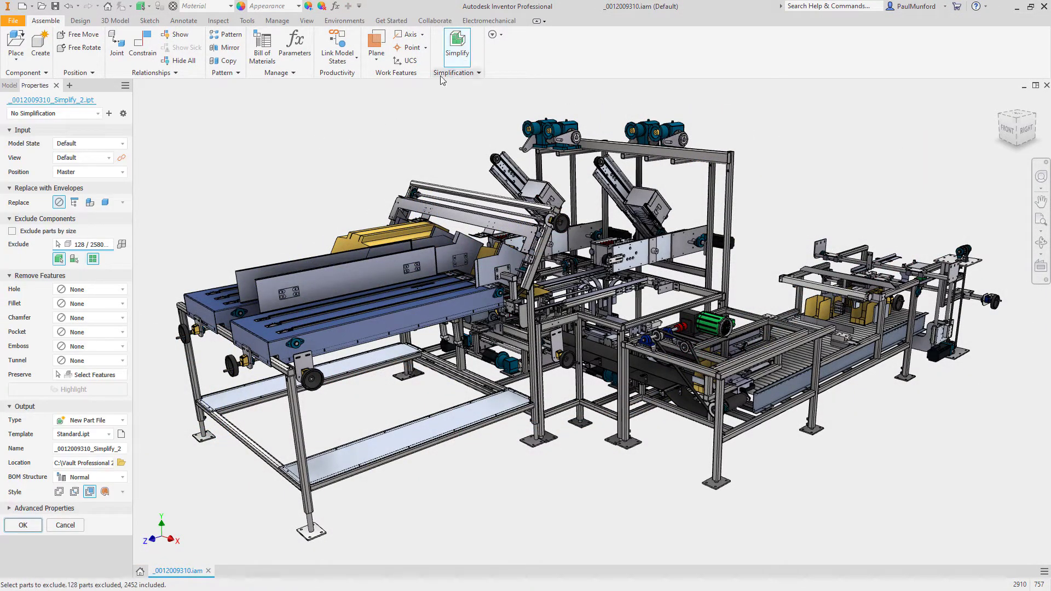
click(122, 145)
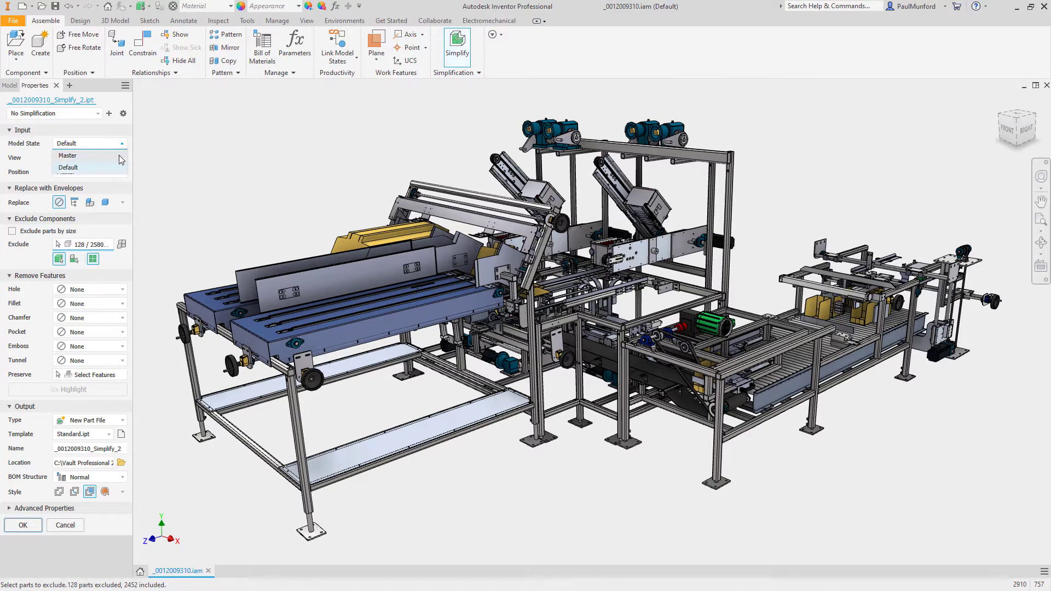
click(119, 168)
click(105, 184)
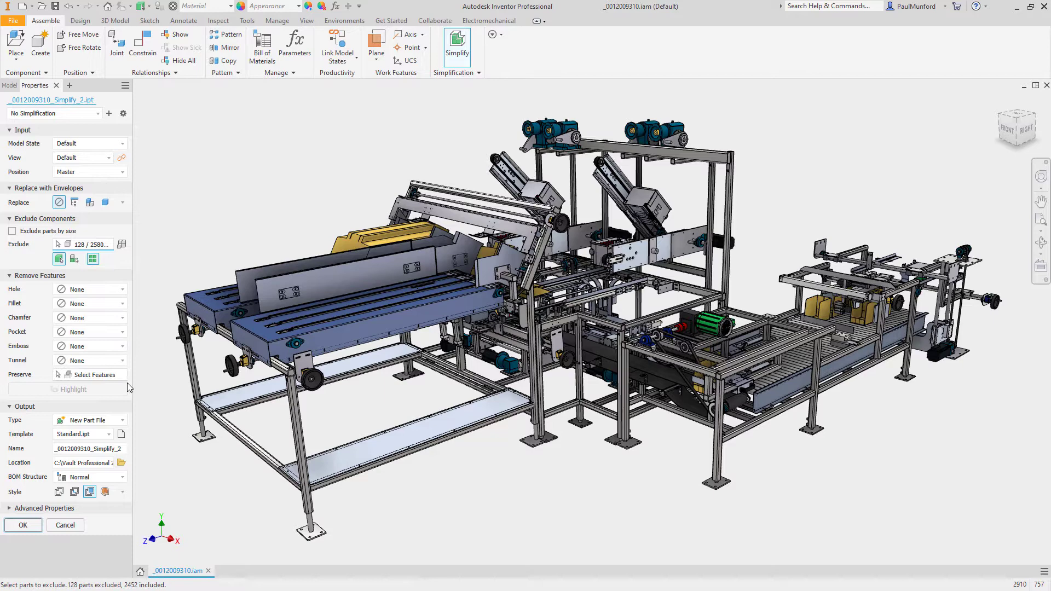
Step: Output a Revit Model (RVT) and exclude small parts by size, previewing the excluded parts
click(122, 421)
click(121, 457)
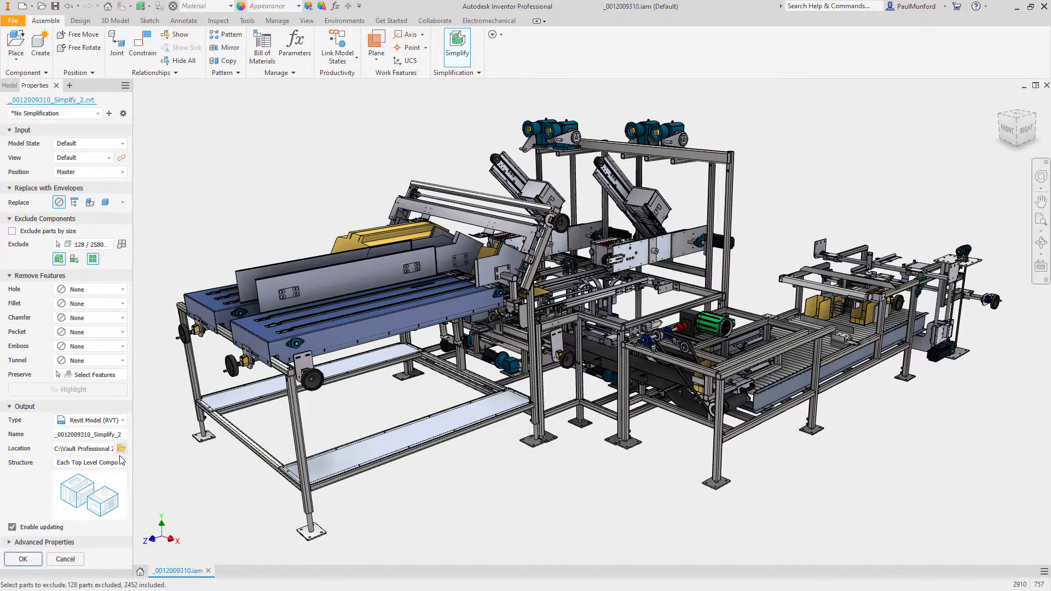
click(66, 232)
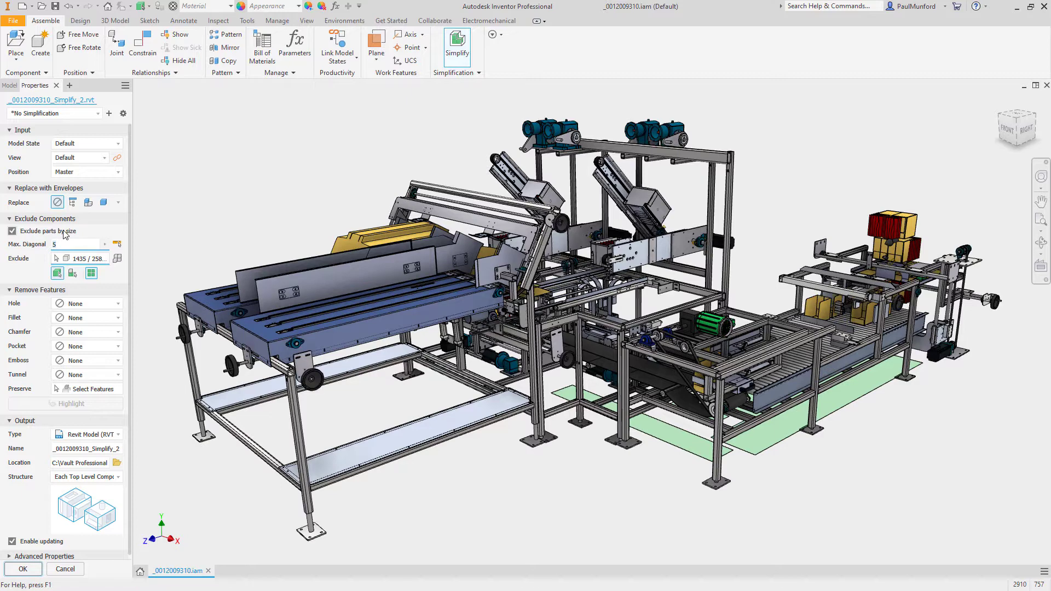
click(117, 261)
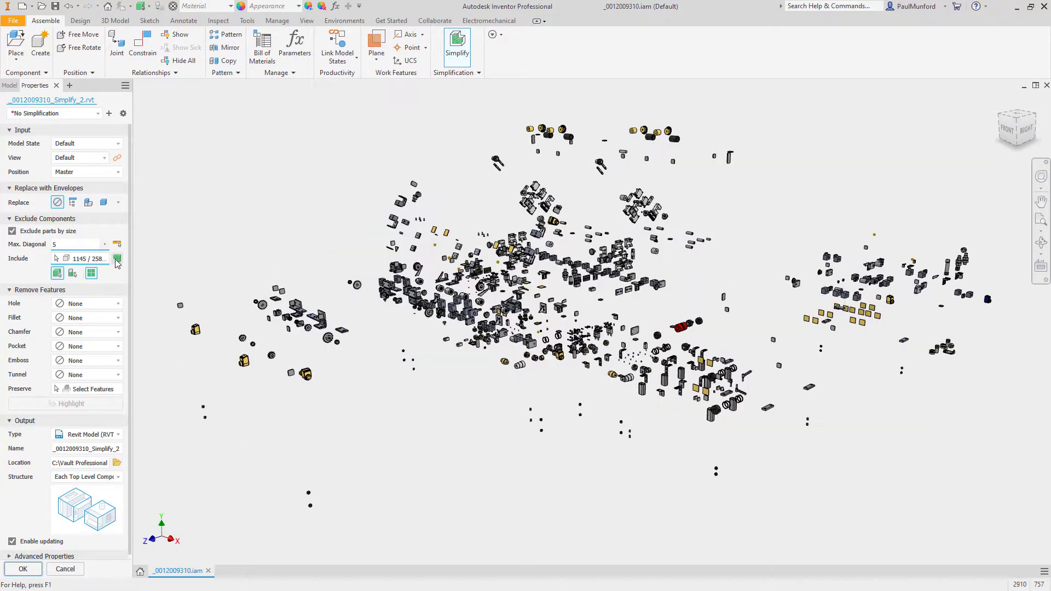
click(116, 261)
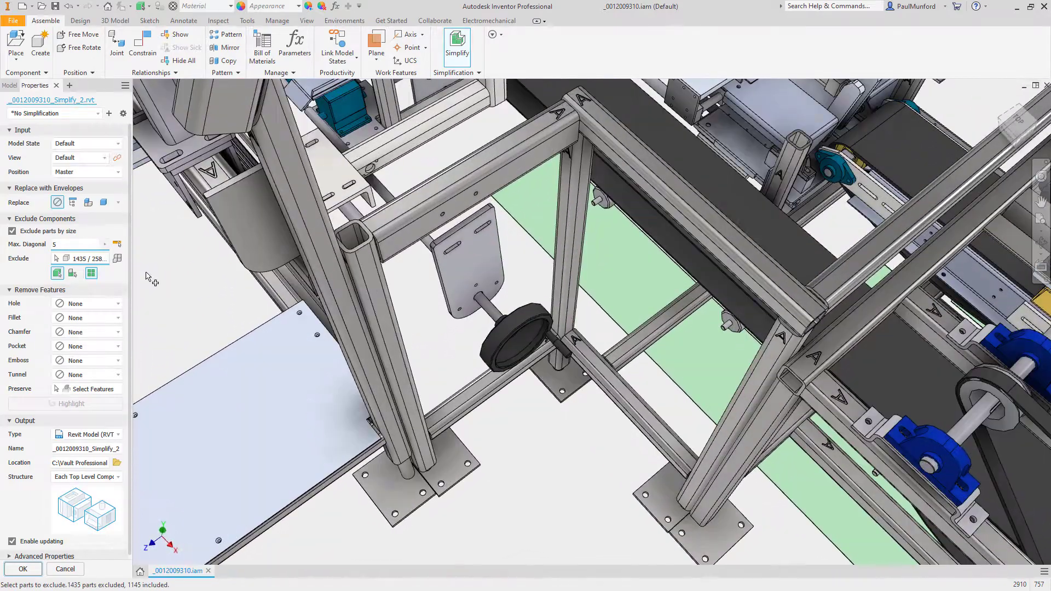
Step: Remove holes up to 0.625 in and all fillets, chamfers, pockets, embosses and tunnels, then highlight them
click(116, 304)
click(103, 340)
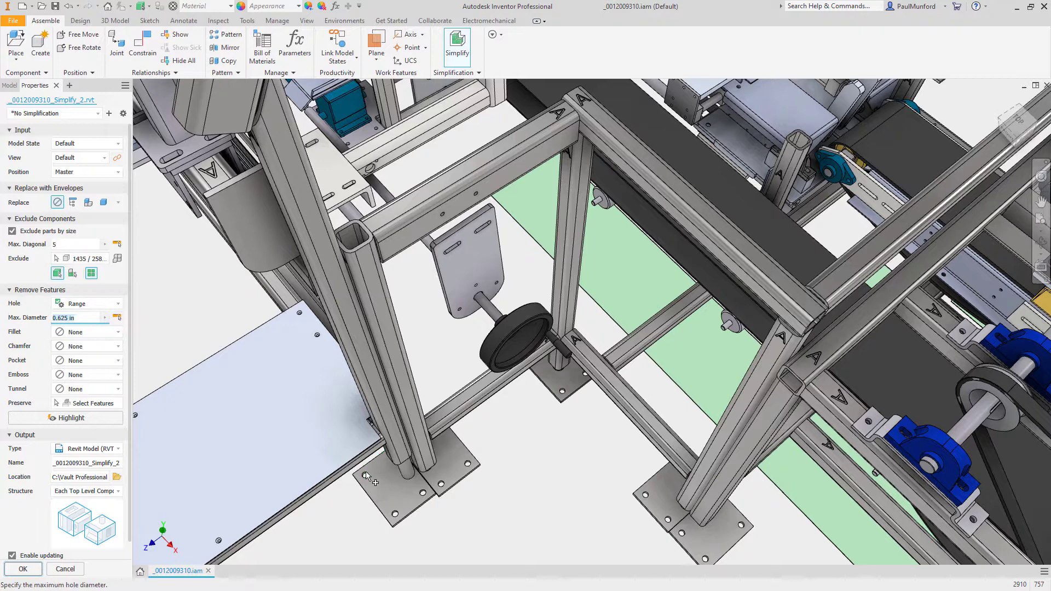
click(116, 332)
click(79, 359)
click(111, 345)
click(109, 372)
click(109, 365)
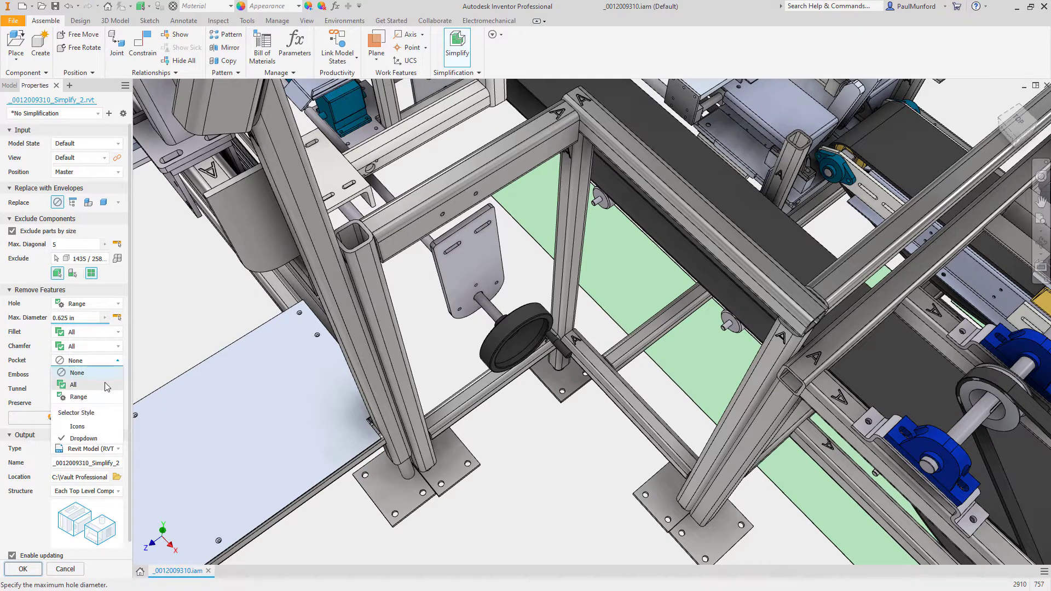
click(105, 385)
click(102, 399)
click(105, 388)
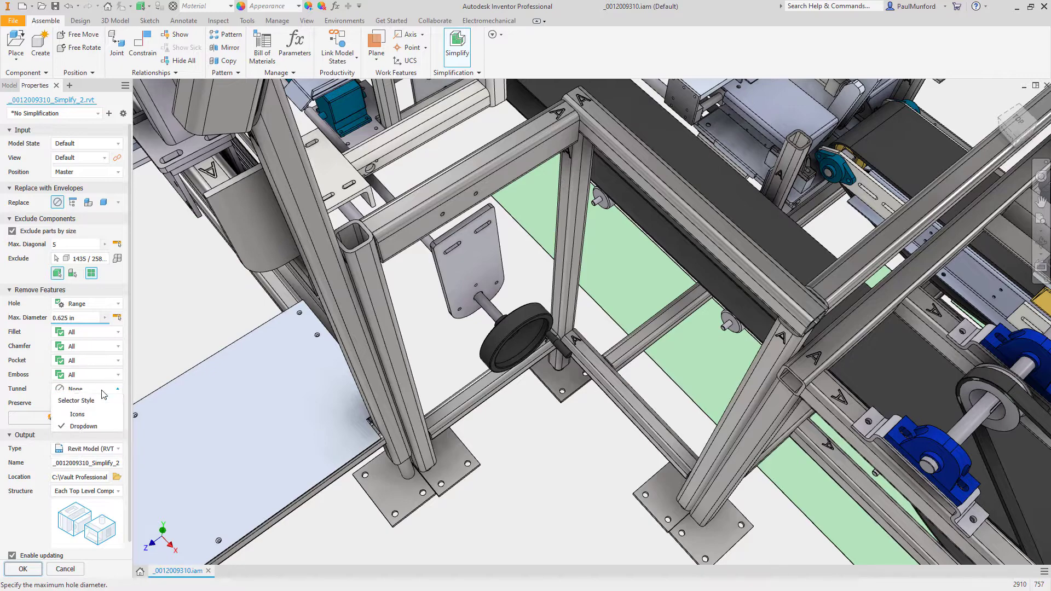
click(98, 413)
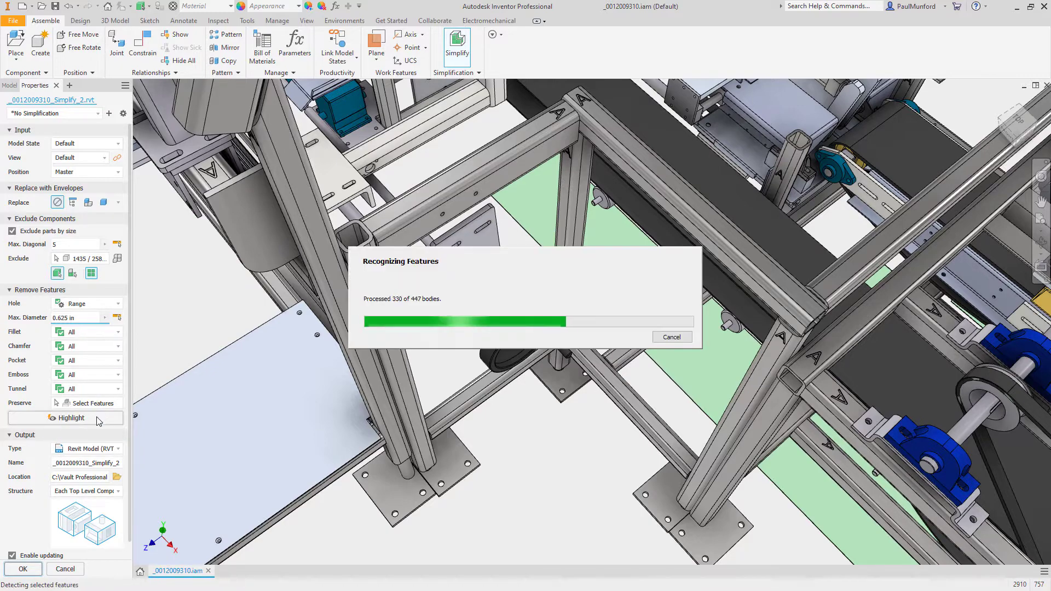
Step: Keep each top-level component as a separate element, reset the view and export the RVT
click(92, 491)
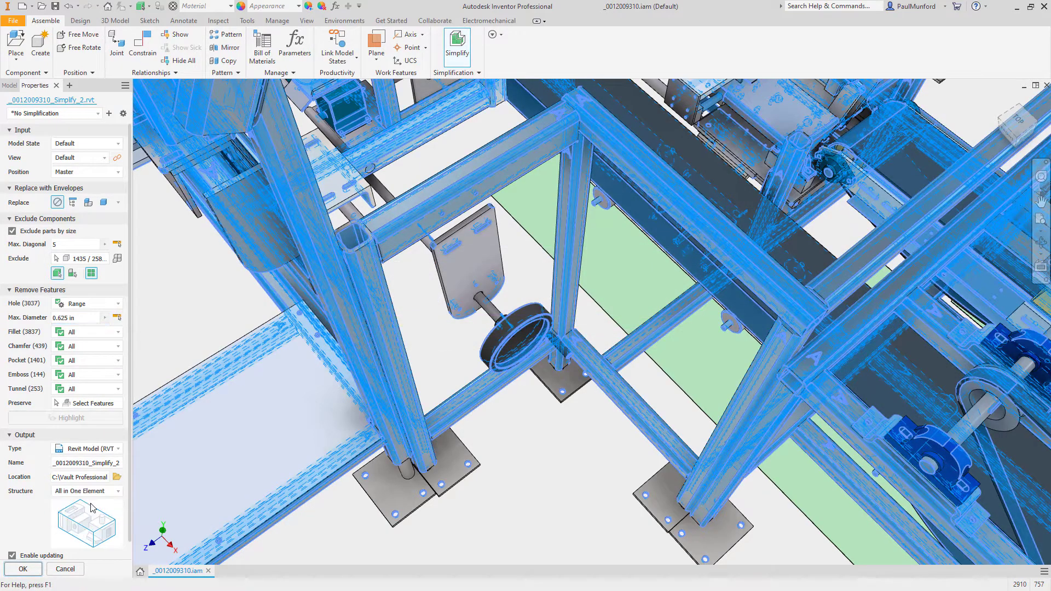
click(91, 491)
click(93, 514)
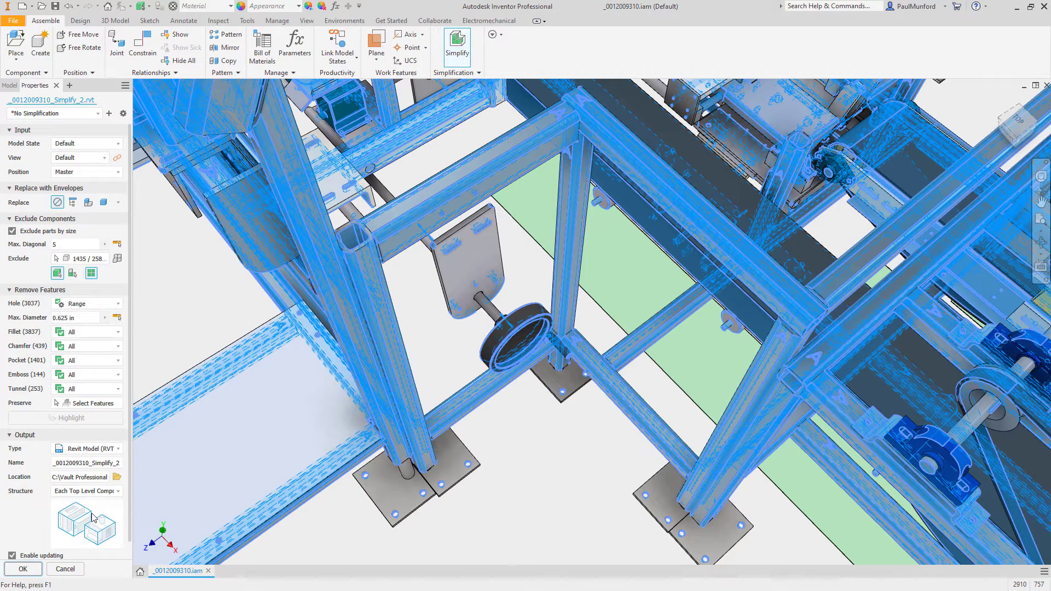
key(F6)
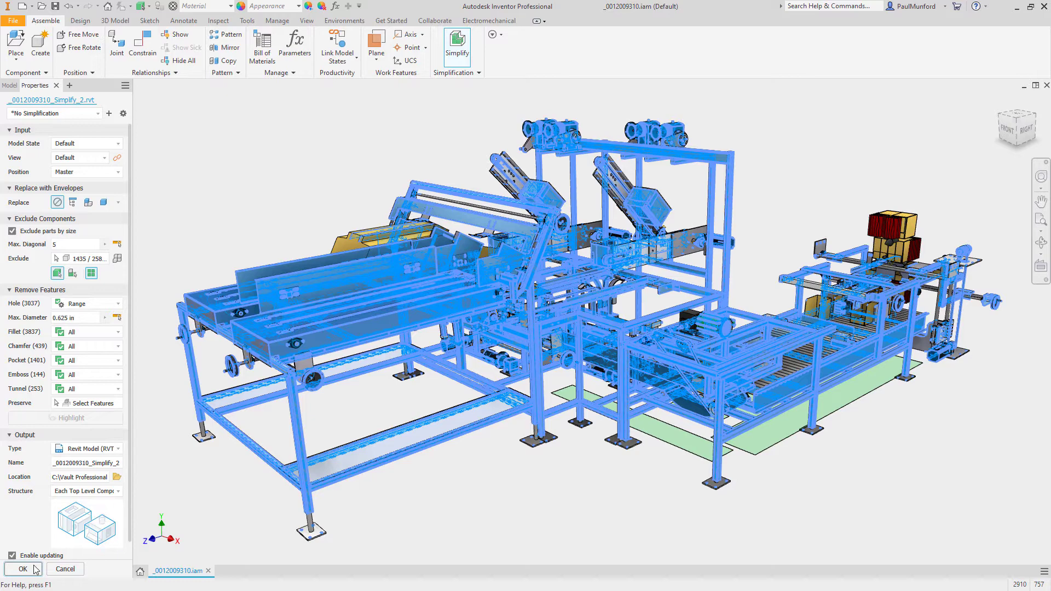
click(34, 568)
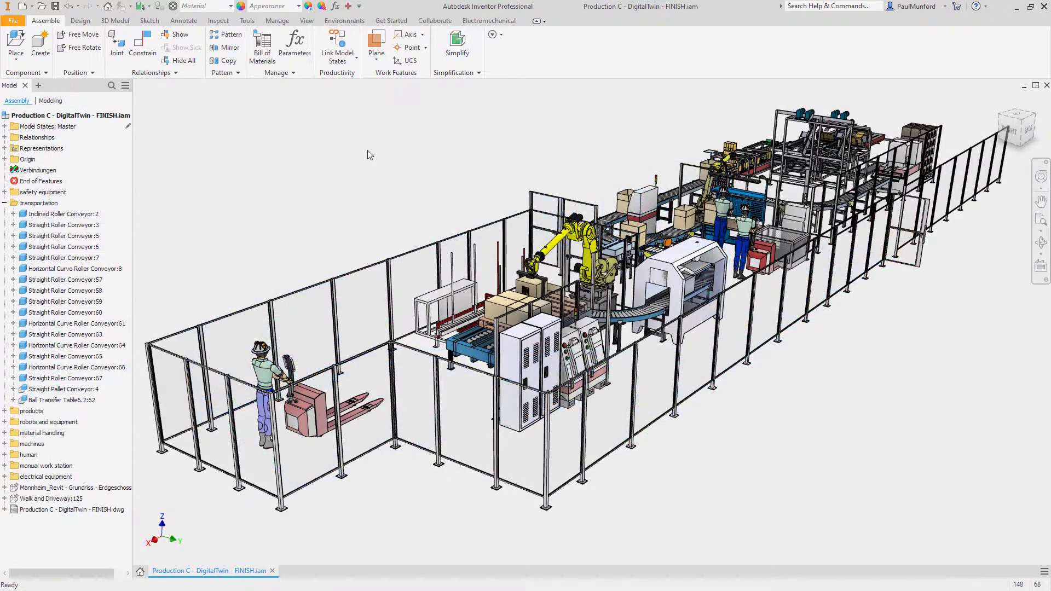
Step: Simplify Production C from the Revit Export view into envelope boxes, excluding parts under 200 mm, as RVT
click(457, 45)
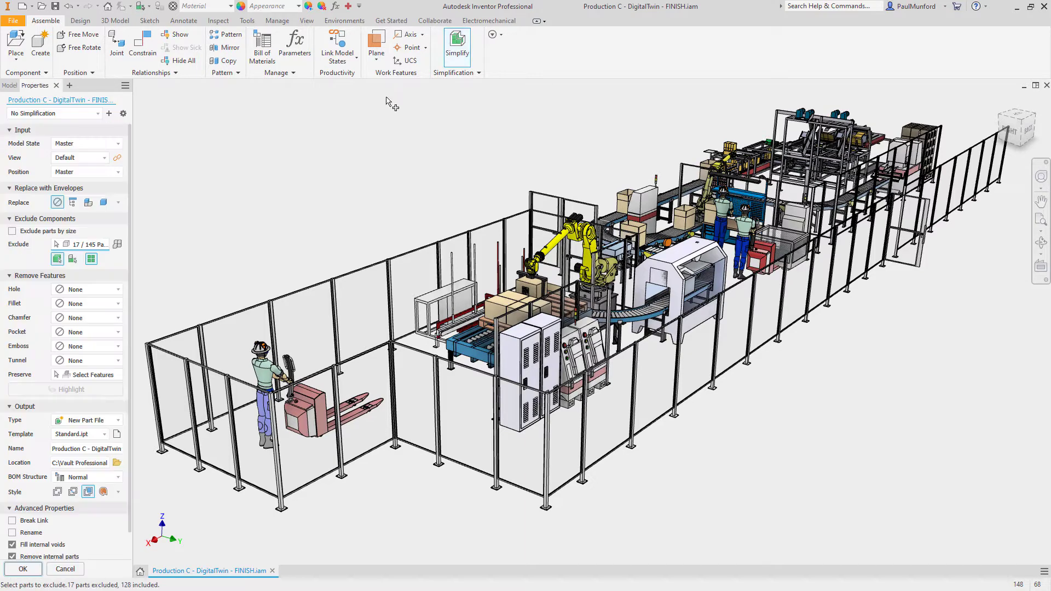
click(99, 157)
click(73, 195)
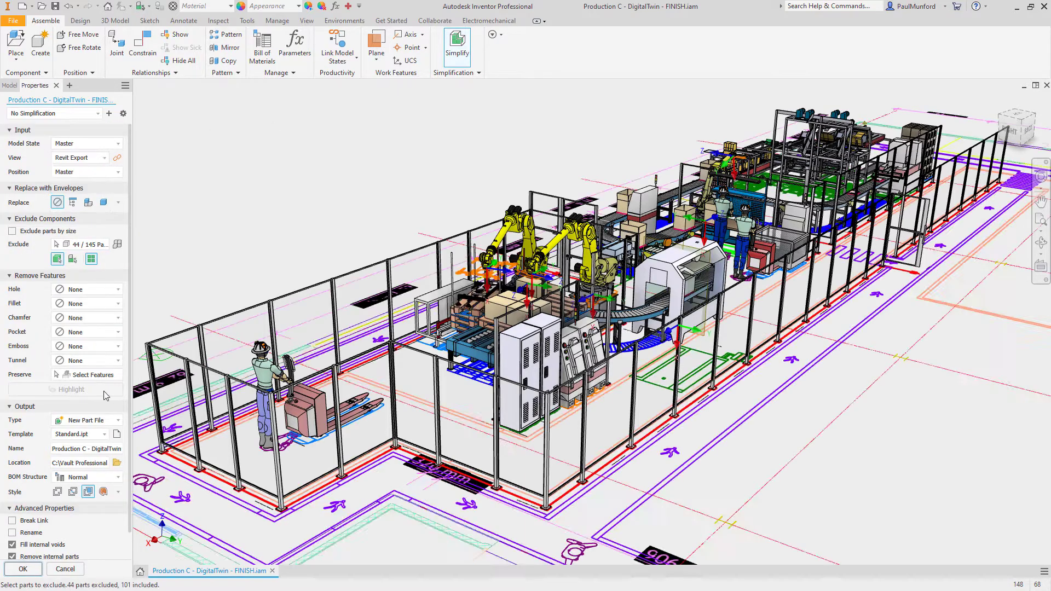
click(99, 420)
click(99, 463)
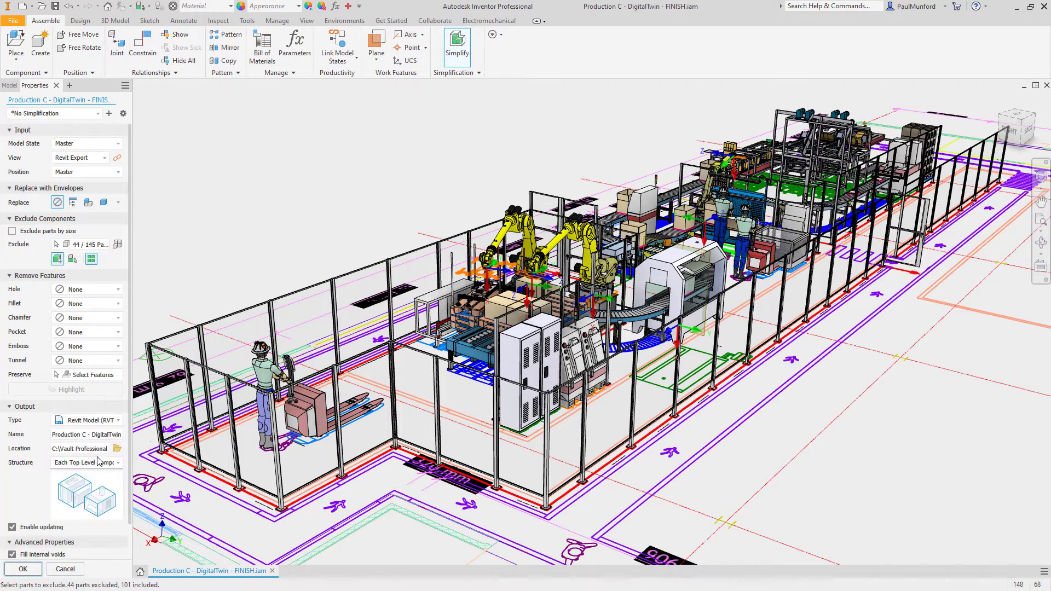
click(11, 231)
click(104, 203)
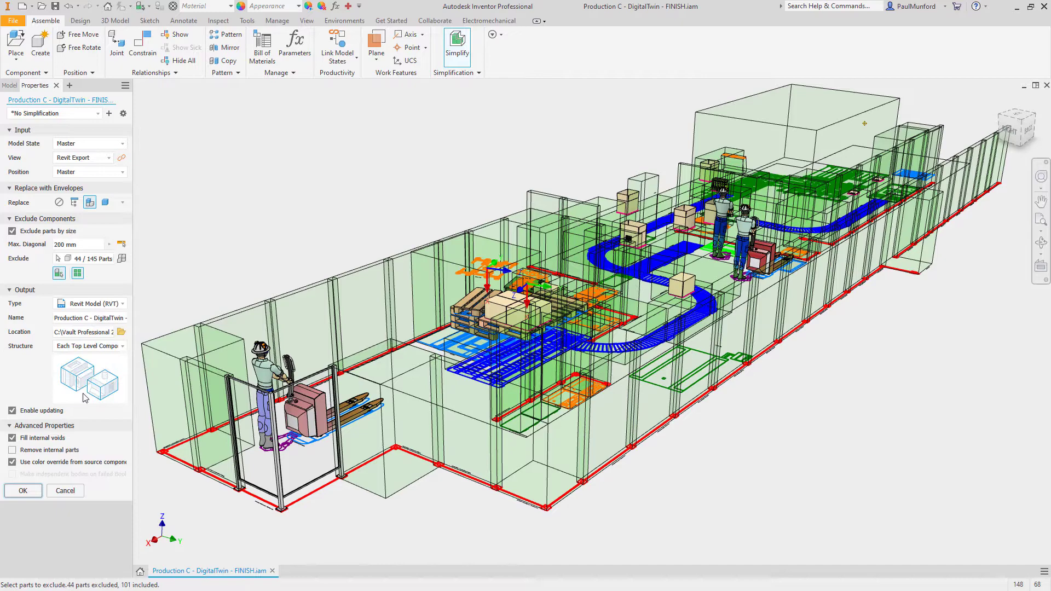
click(32, 495)
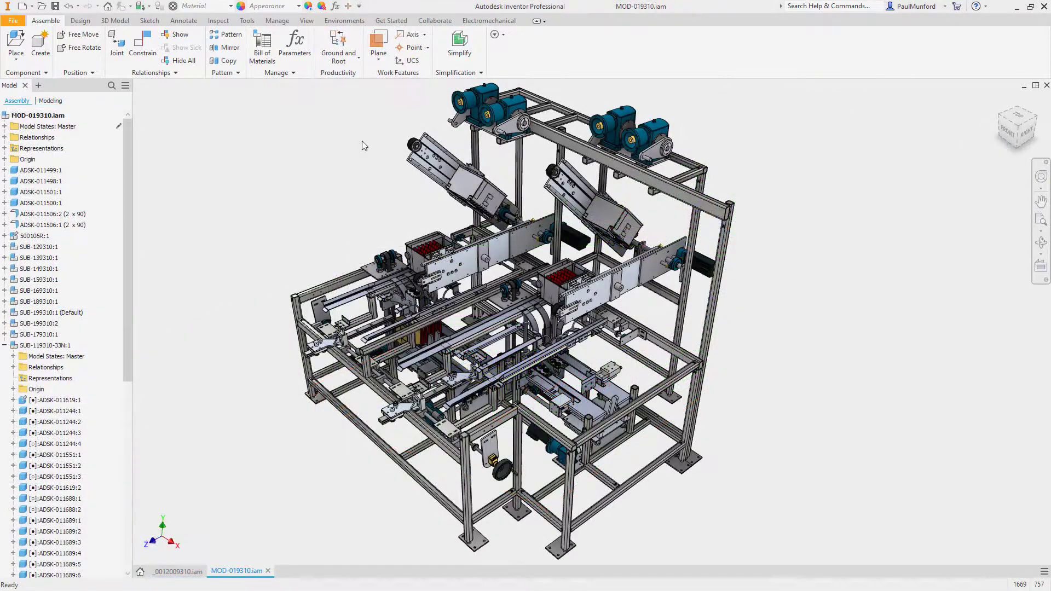
Step: Compare the detail-removal presets for MOD-019310 and settle on Remove the most detail
click(459, 43)
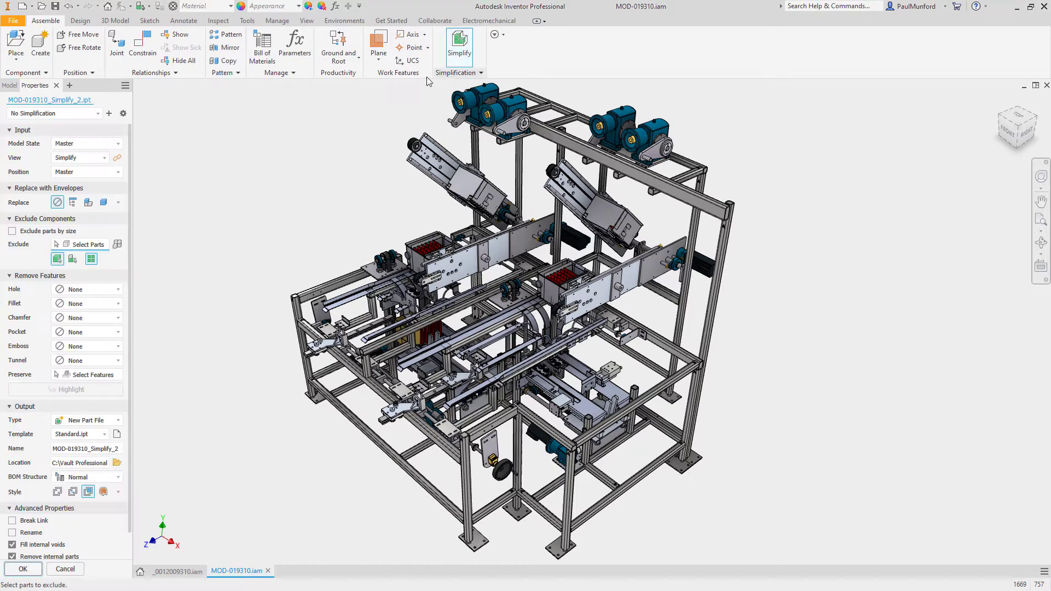
click(90, 113)
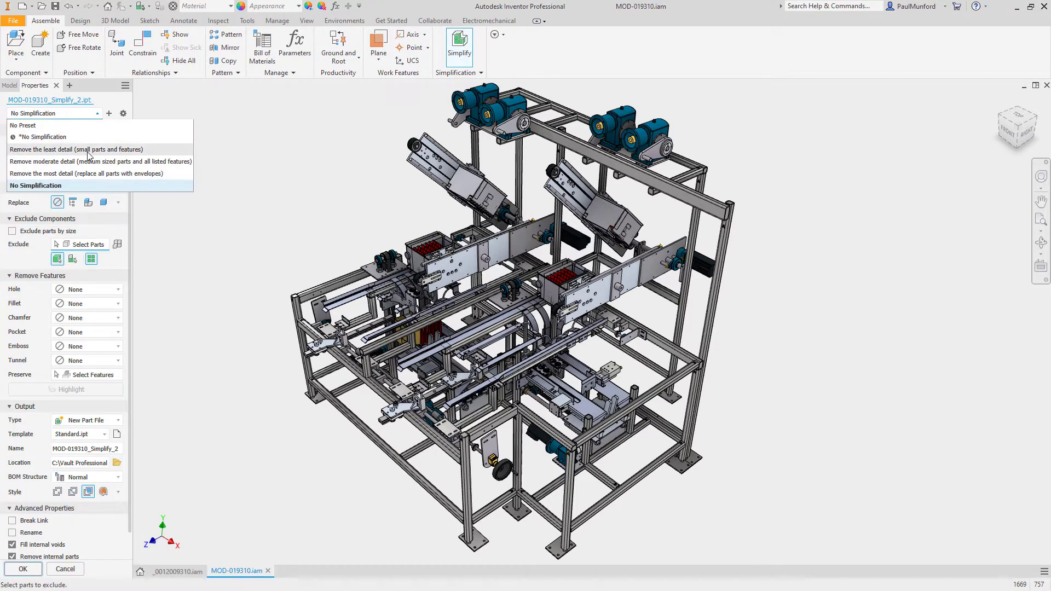
click(88, 150)
click(92, 114)
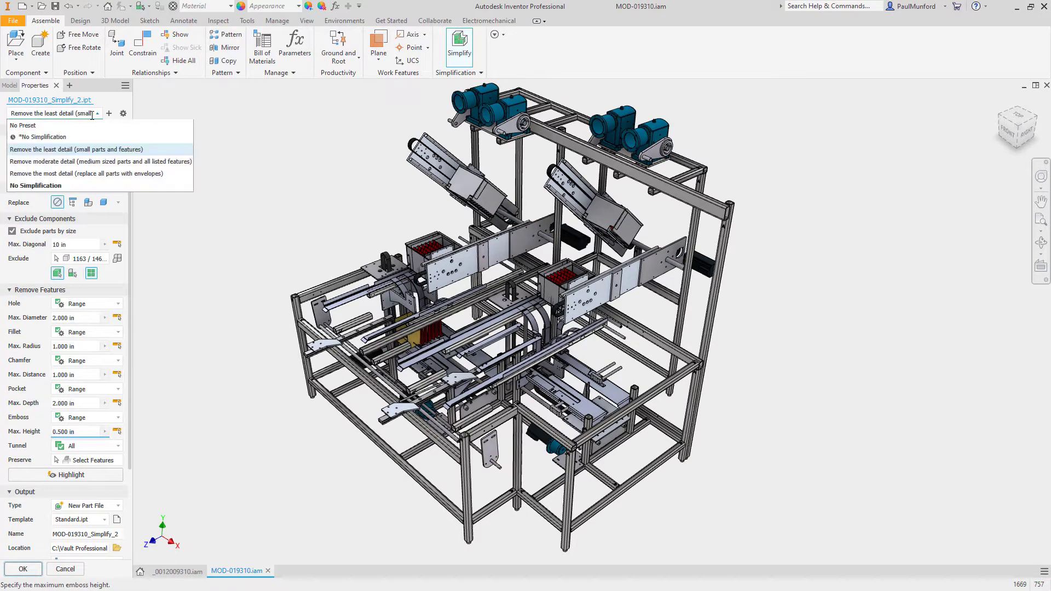
click(91, 161)
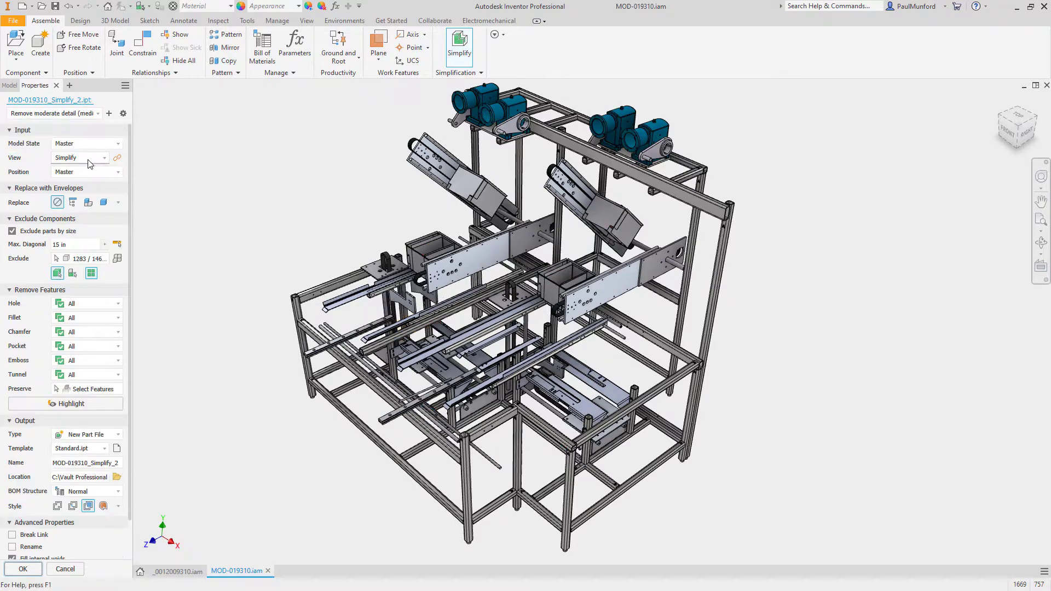
click(90, 114)
click(83, 173)
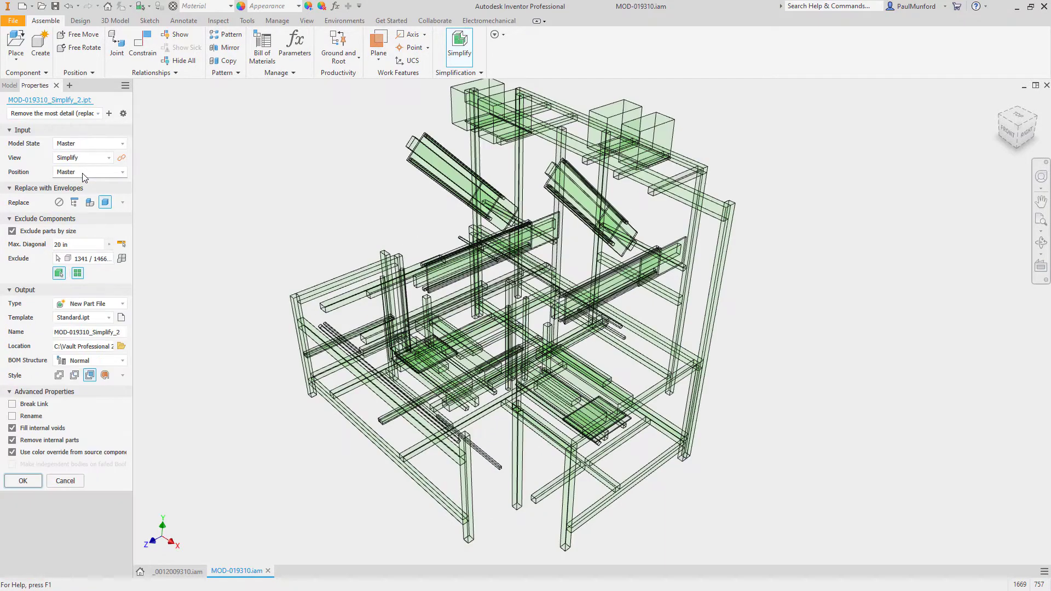
Step: Set the output type to Revit Model (RVT) and export the simplified machine
click(84, 303)
click(88, 342)
click(87, 347)
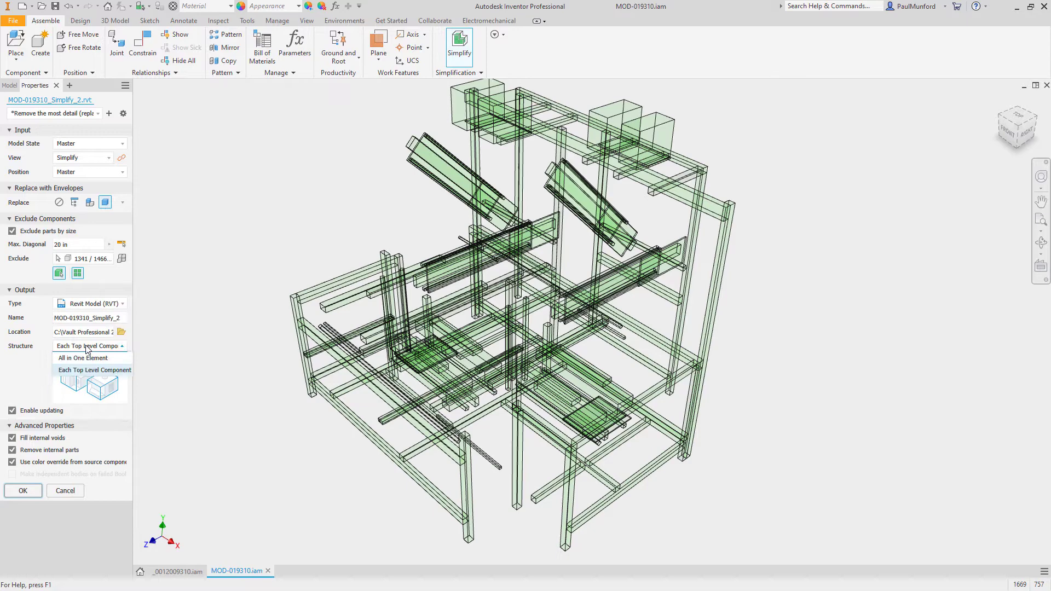
click(23, 491)
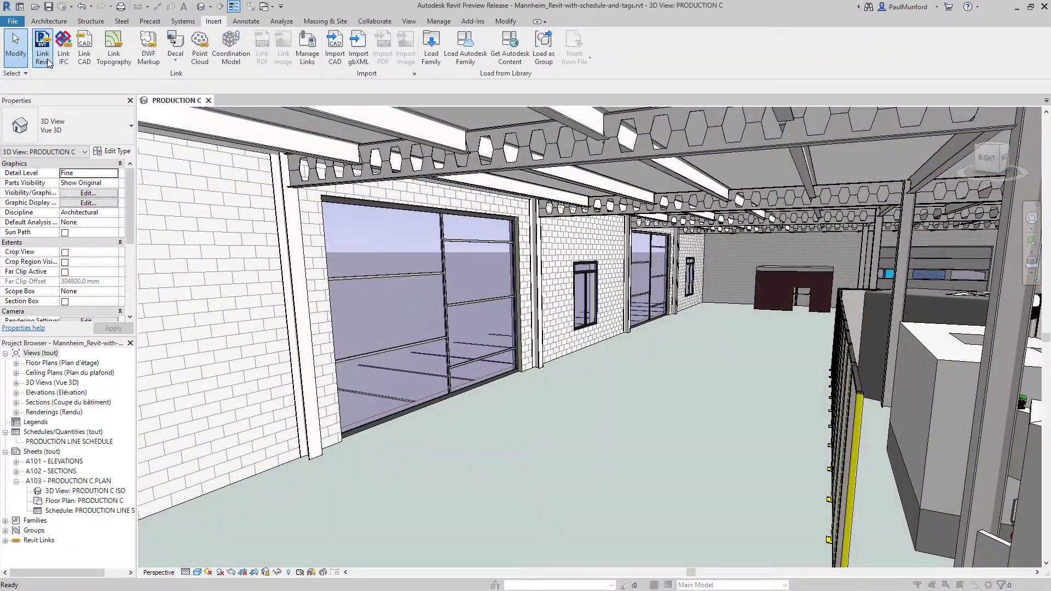
Step: Link Production-C_DigitalTwin.rvt into the factory project
click(43, 53)
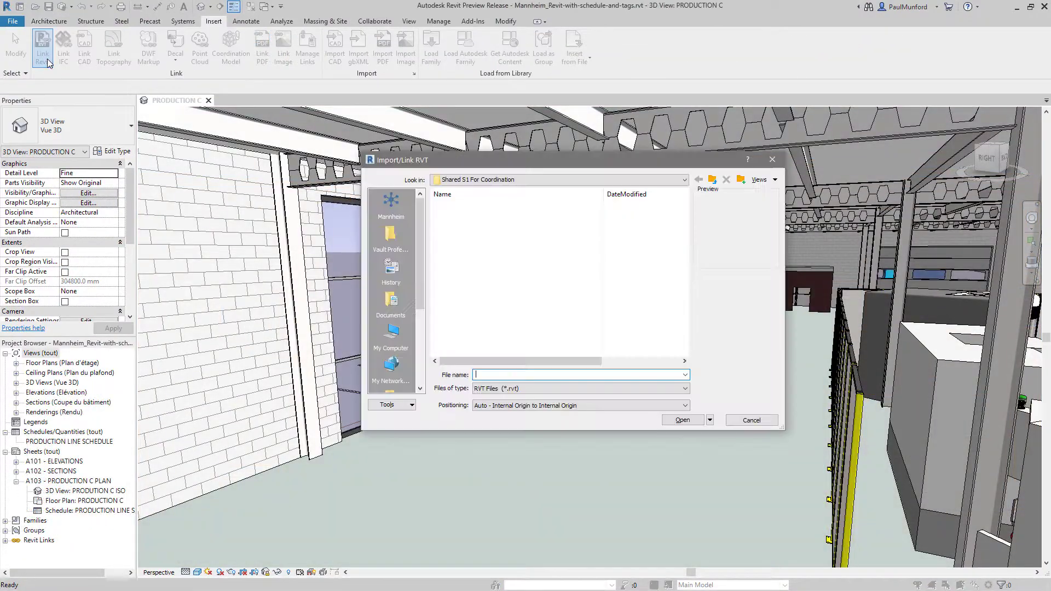
click(443, 249)
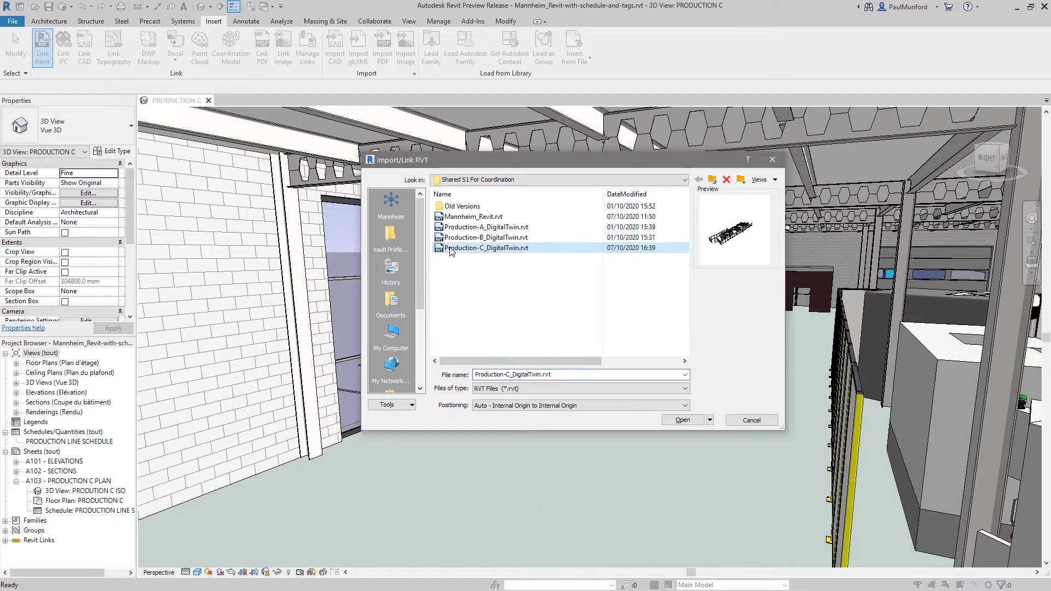
click(670, 423)
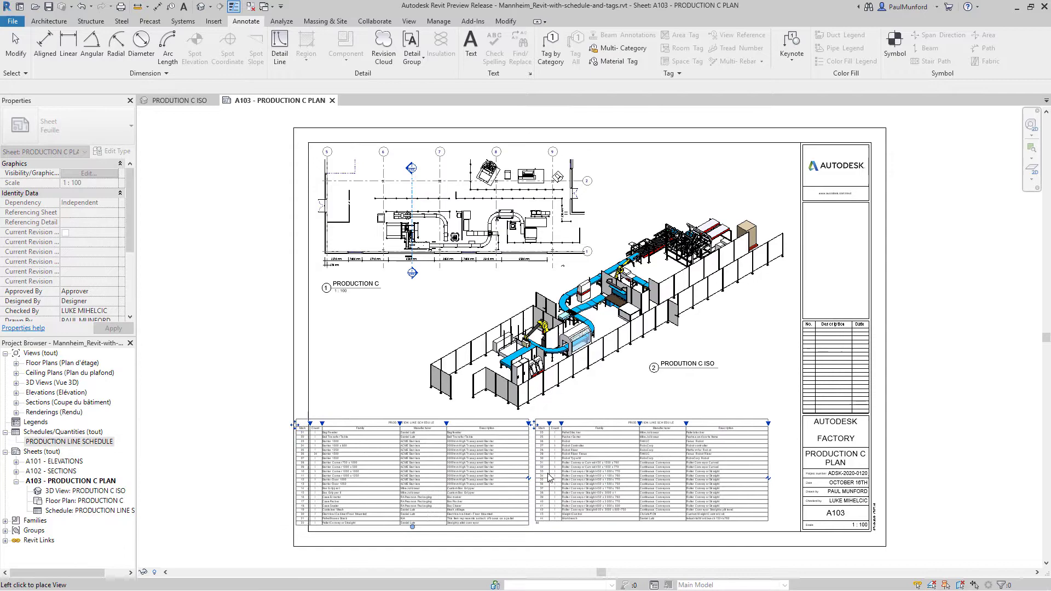
Step: Place the production line schedule and tags 20 and 27 on sheet A103, then update Inventor's Revit export
click(552, 476)
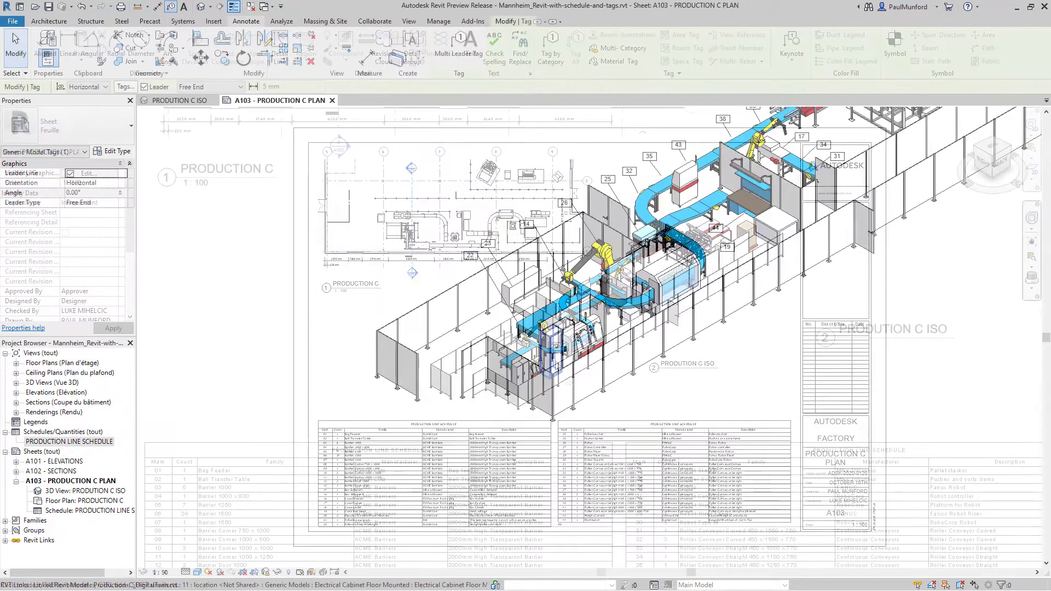
click(593, 420)
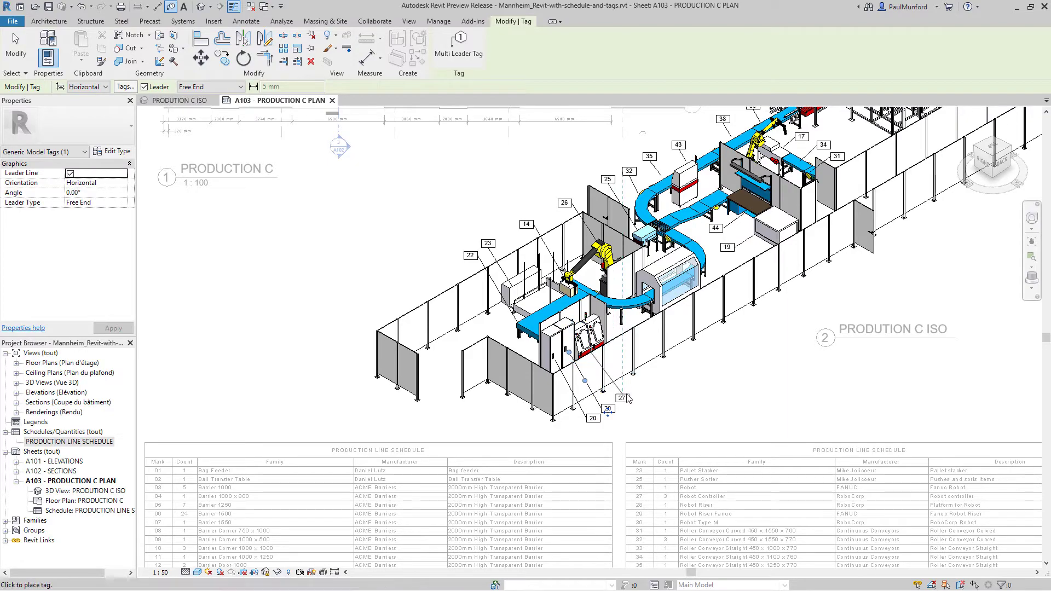
click(625, 399)
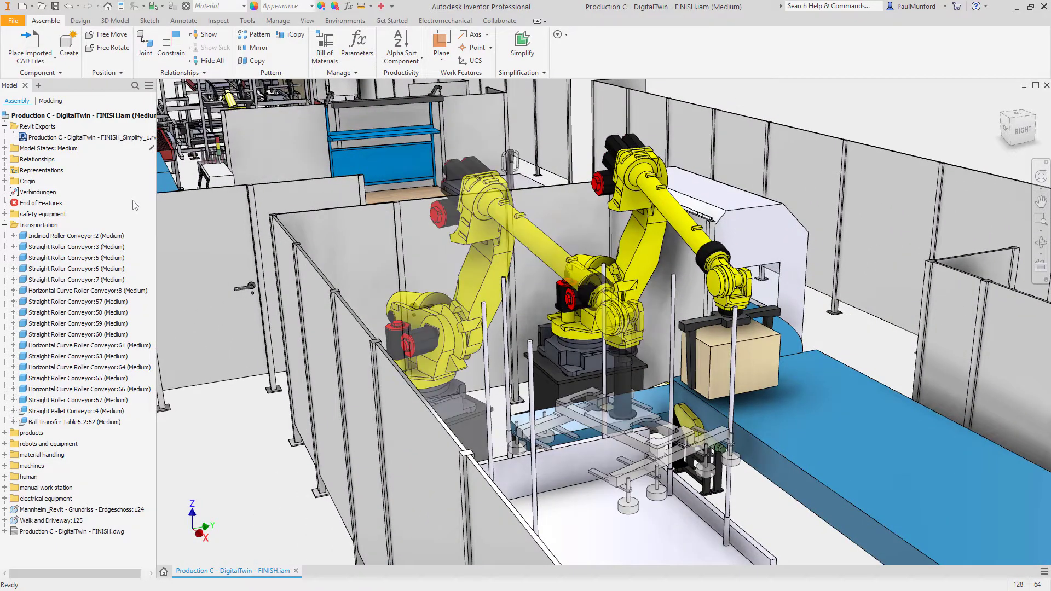
right_click(99, 141)
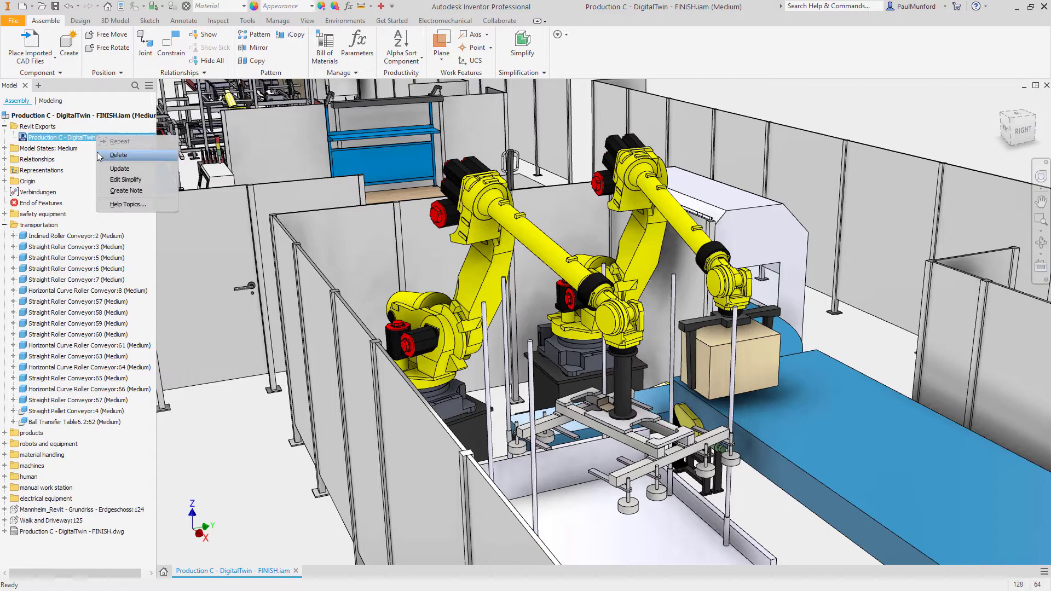
click(119, 168)
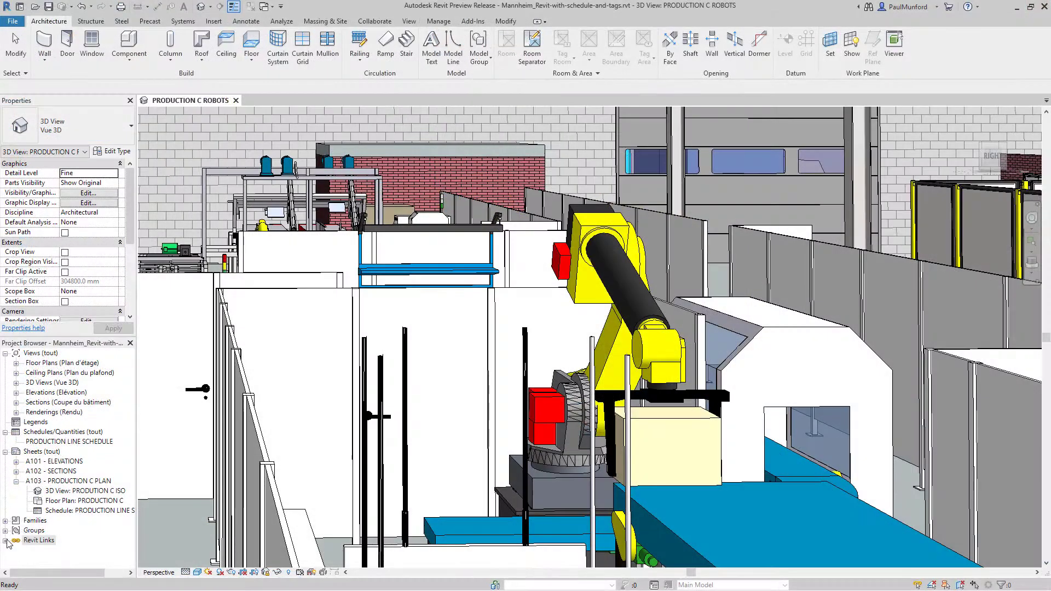
Step: Reload Production-C_DigitalTwin.rvt from Revit Links in the Project Browser
click(6, 540)
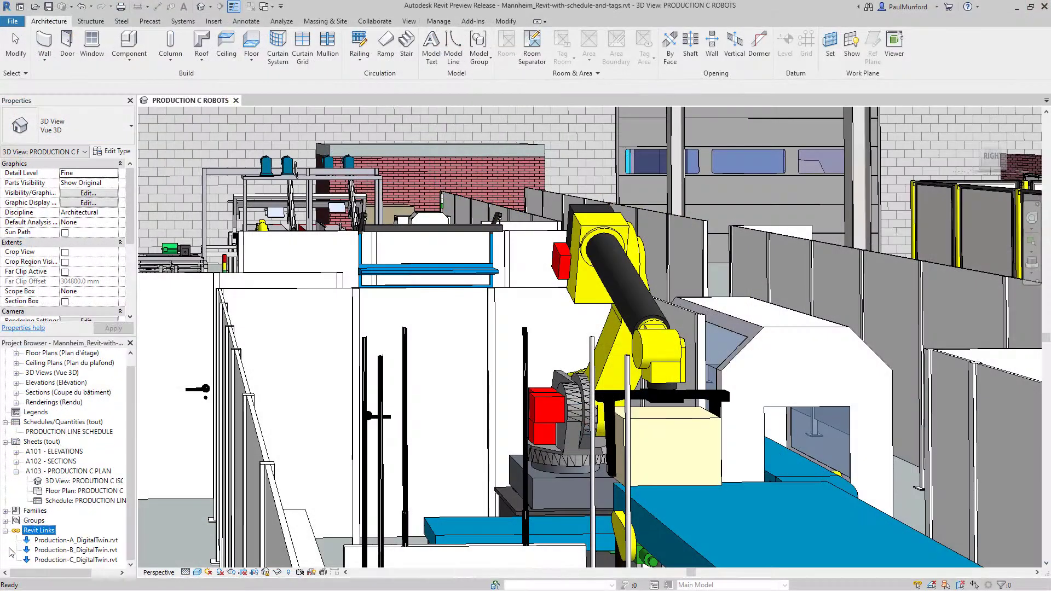
click(40, 560)
right_click(39, 560)
click(82, 355)
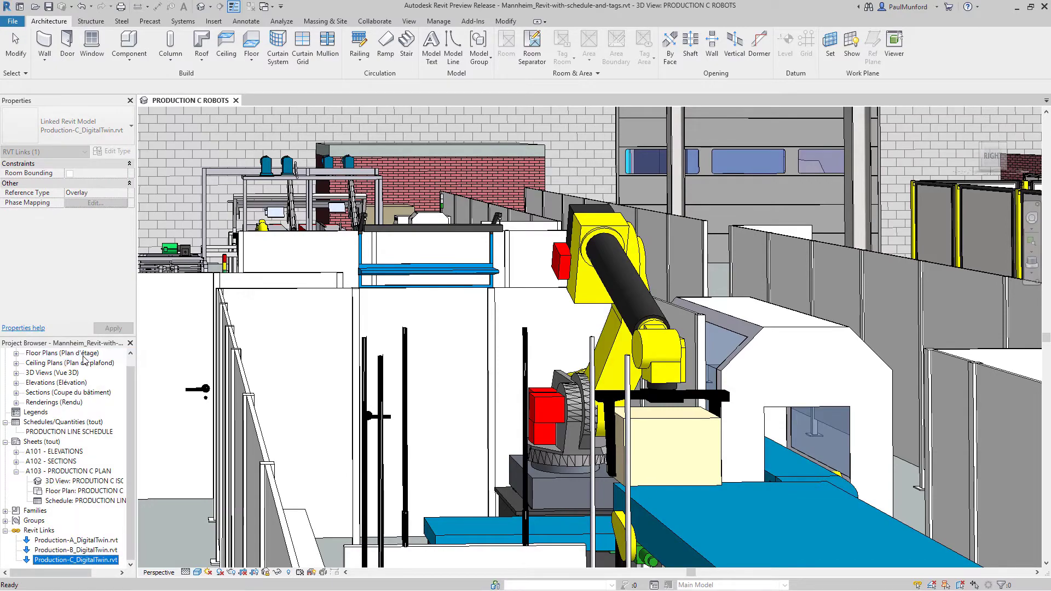